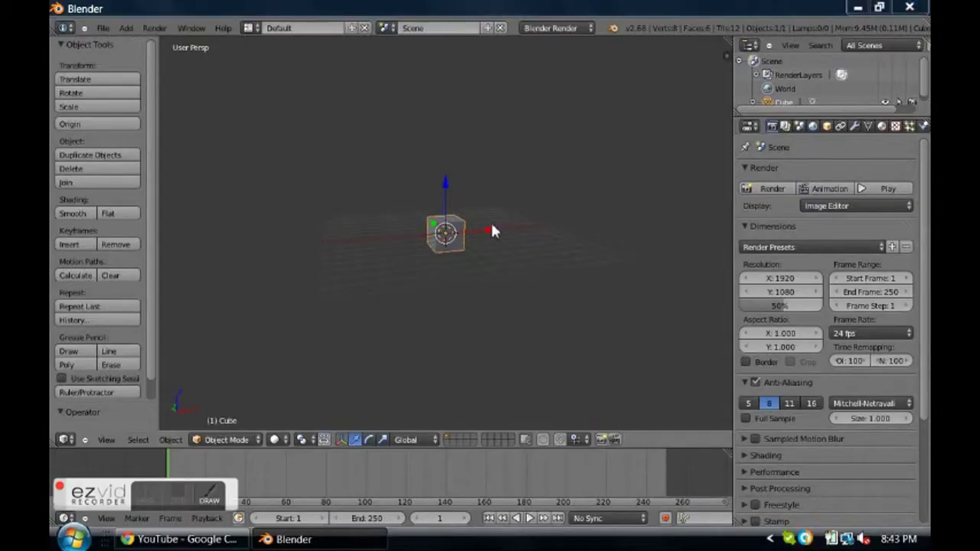
# Scale the default cube up uniformly so it is several times larger
pyautogui.moveTo(490, 219); pyautogui.dragTo(464, 238, button='middle')
pyautogui.press('s')
pyautogui.click(534, 229)
pyautogui.moveTo(534, 228); pyautogui.dragTo(451, 212, button='middle')
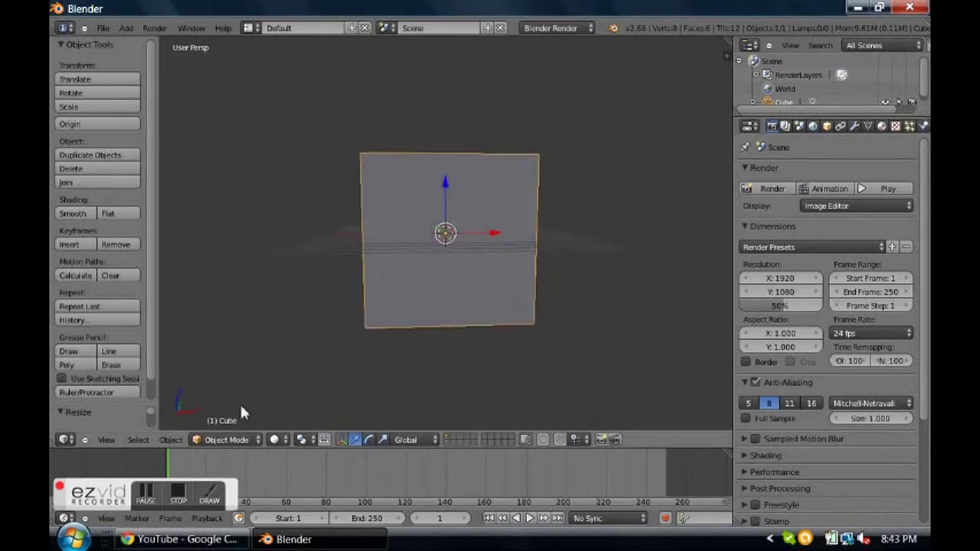
# Put the enlarged cube in Sculpt Mode and set the Draw brush strength to 1.000
pyautogui.click(260, 441)
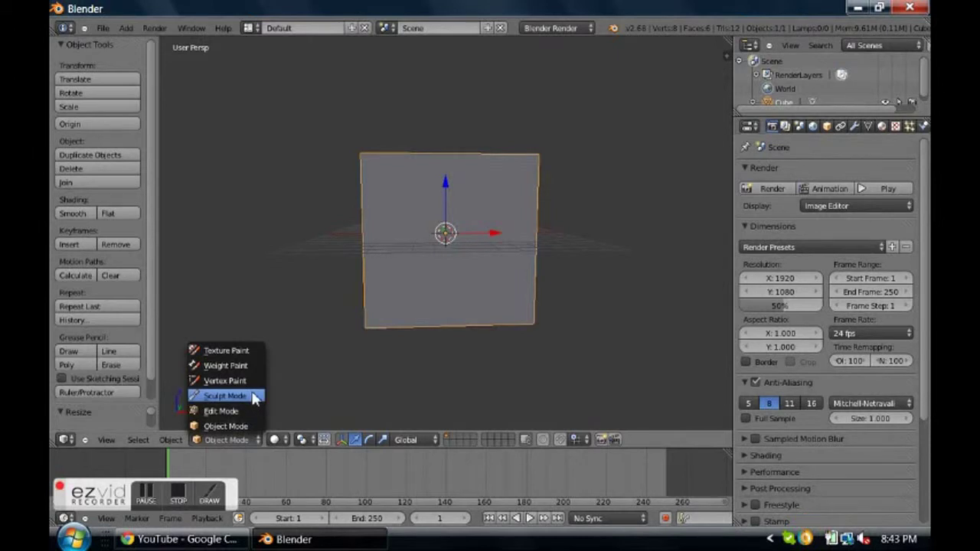
pyautogui.click(254, 397)
pyautogui.moveTo(403, 262); pyautogui.dragTo(422, 260, button='middle')
pyautogui.moveTo(322, 256); pyautogui.dragTo(367, 218, button='middle')
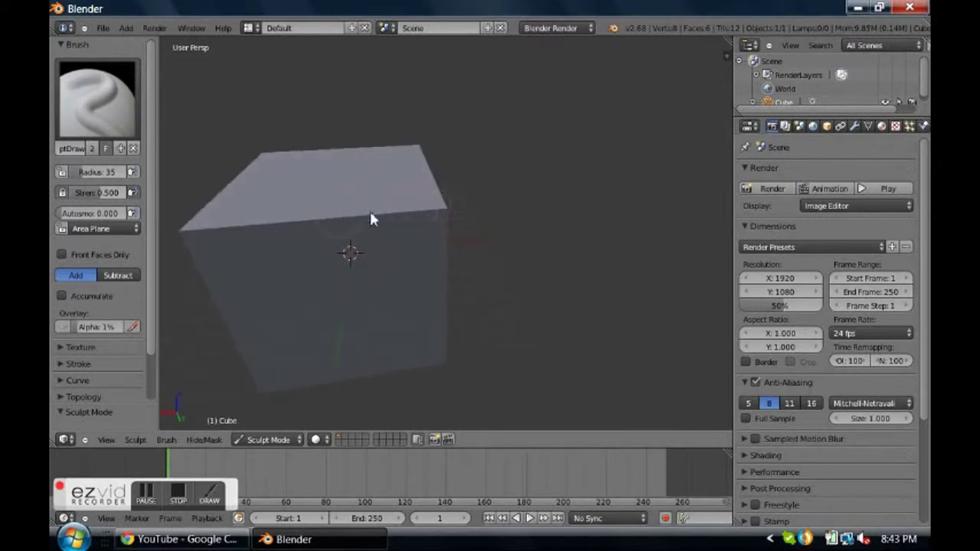
pyautogui.moveTo(108, 197); pyautogui.dragTo(145, 194)
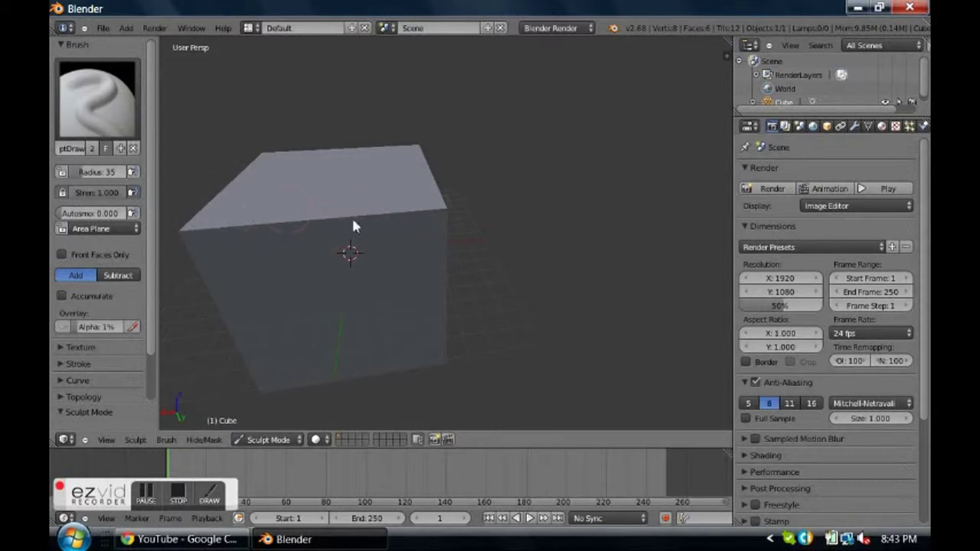
# Undo the last two sculpting changes made to the cube
pyautogui.moveTo(428, 230); pyautogui.dragTo(449, 229, button='middle')
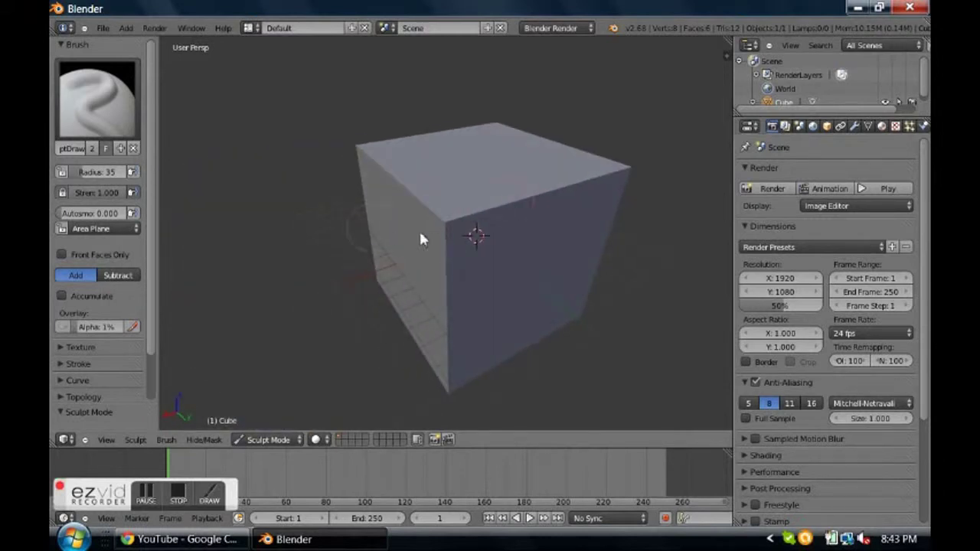
pyautogui.moveTo(370, 217); pyautogui.dragTo(491, 216, button='middle')
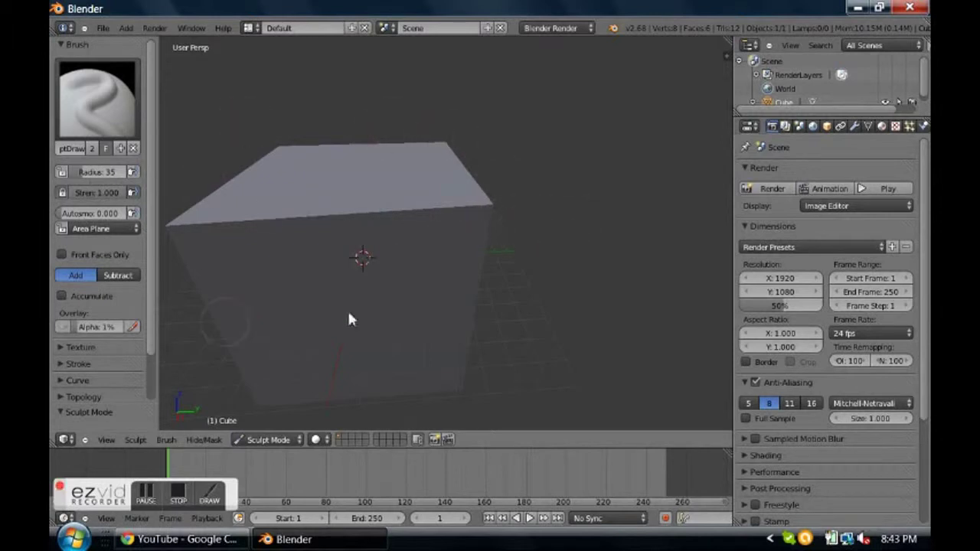
pyautogui.moveTo(475, 232)
pyautogui.mouseDown(button='middle')
pyautogui.moveTo(411, 190)
pyautogui.moveTo(433, 284)
pyautogui.moveTo(494, 261)
pyautogui.moveTo(481, 223)
pyautogui.mouseUp(button='middle')
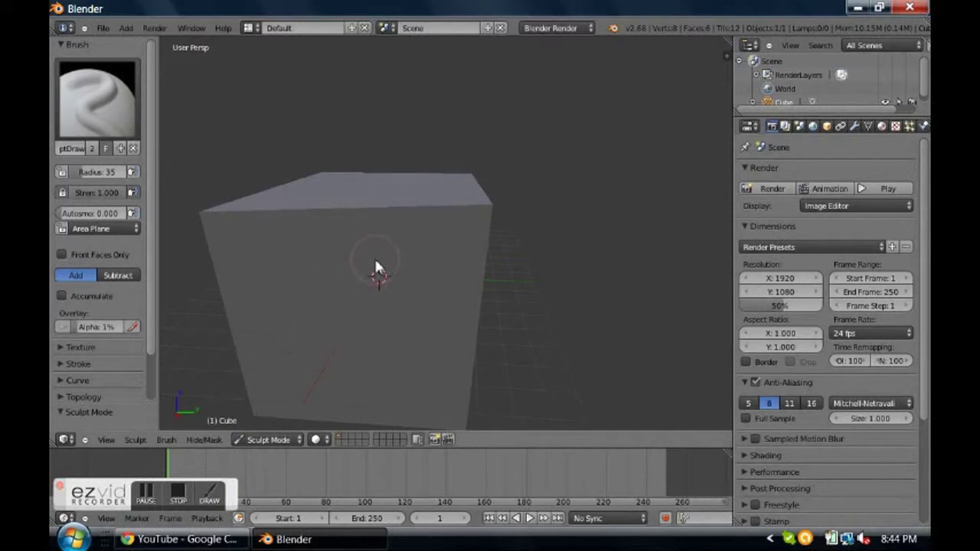
pyautogui.hotkey('ctrl', 'z')
pyautogui.hotkey('ctrl', 'z')
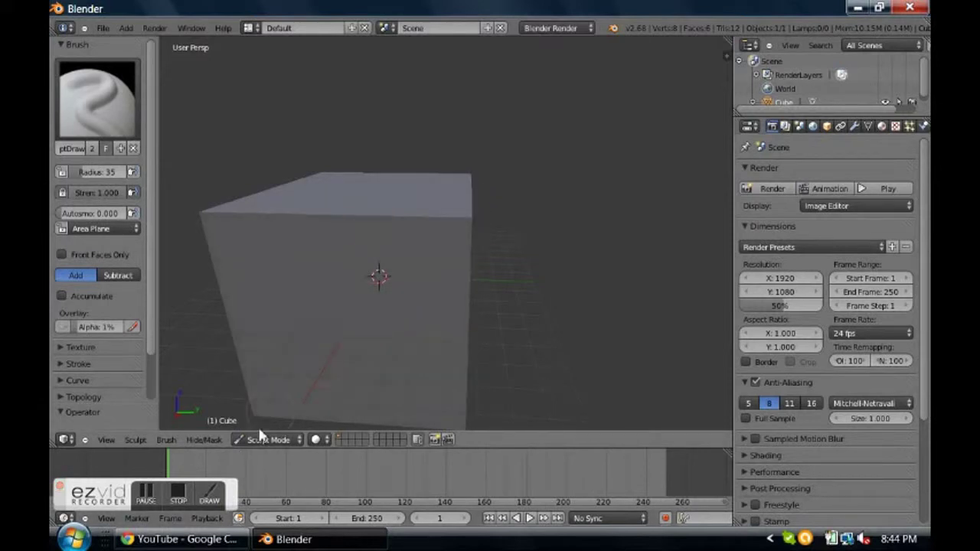
# Leave Sculpt Mode and enter Edit Mode on the cube with its whole mesh selected
pyautogui.click(265, 440)
pyautogui.click(268, 426)
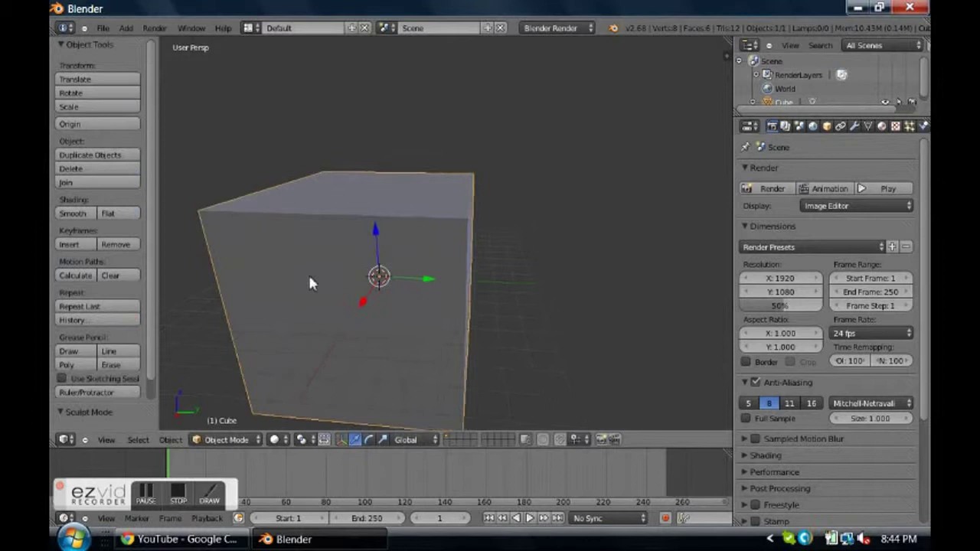
pyautogui.moveTo(310, 283); pyautogui.dragTo(443, 265, button='middle')
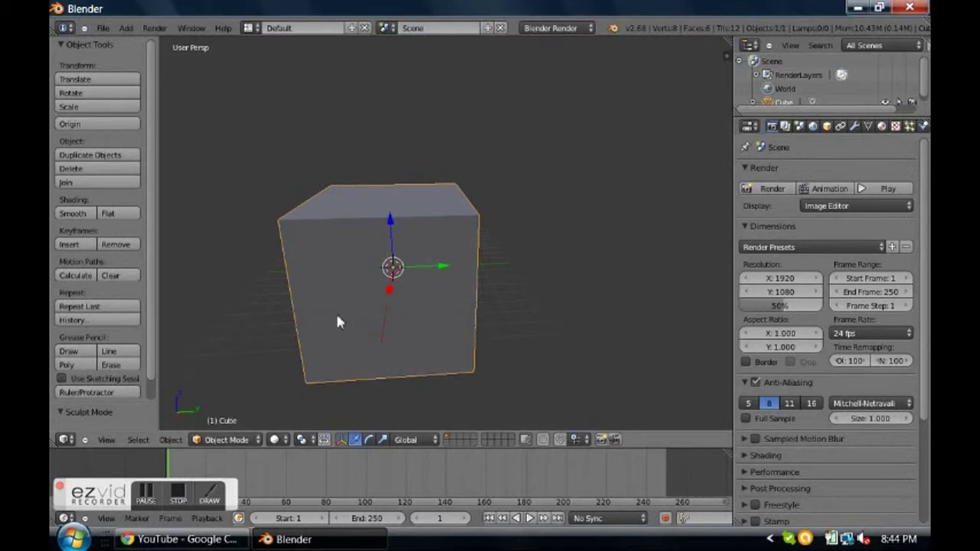
pyautogui.press('w')
pyautogui.press('Tab')
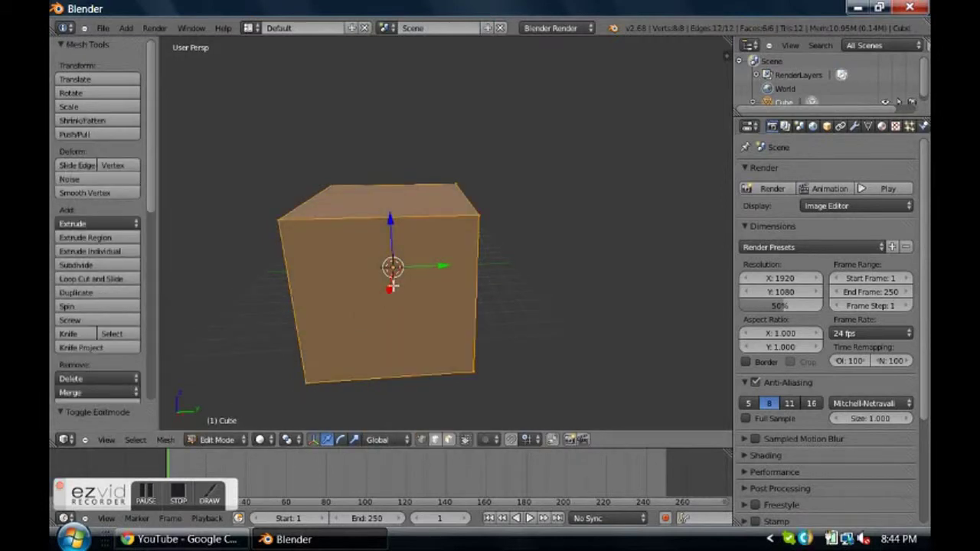
# Subdivide the cube's whole mesh three times in a row
pyautogui.press('w')
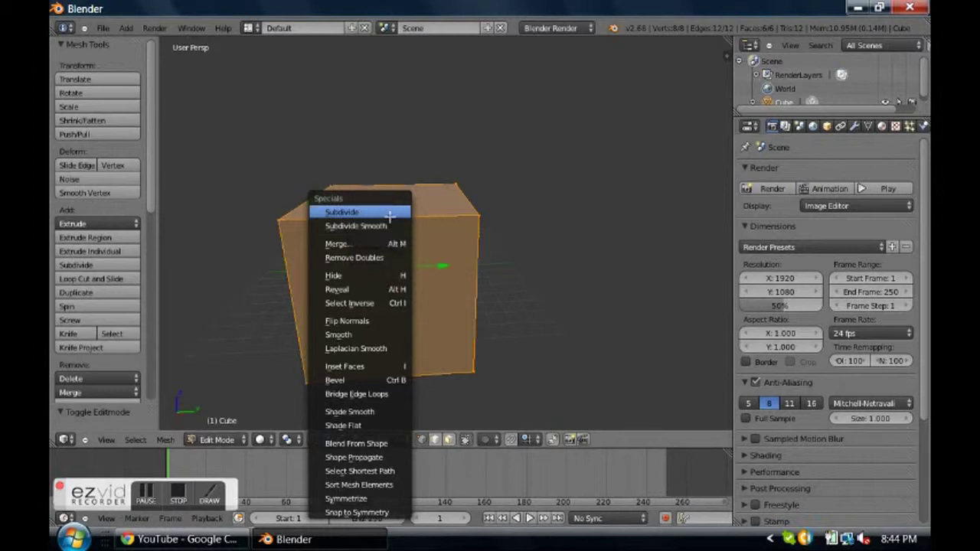
pyautogui.click(389, 213)
pyautogui.moveTo(442, 276); pyautogui.dragTo(466, 252, button='middle')
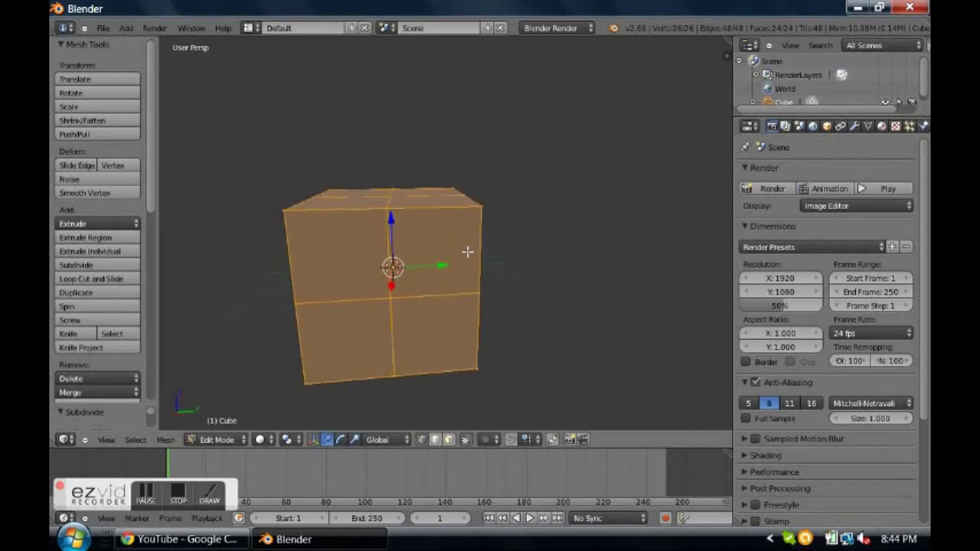
pyautogui.press('w')
pyautogui.click(419, 214)
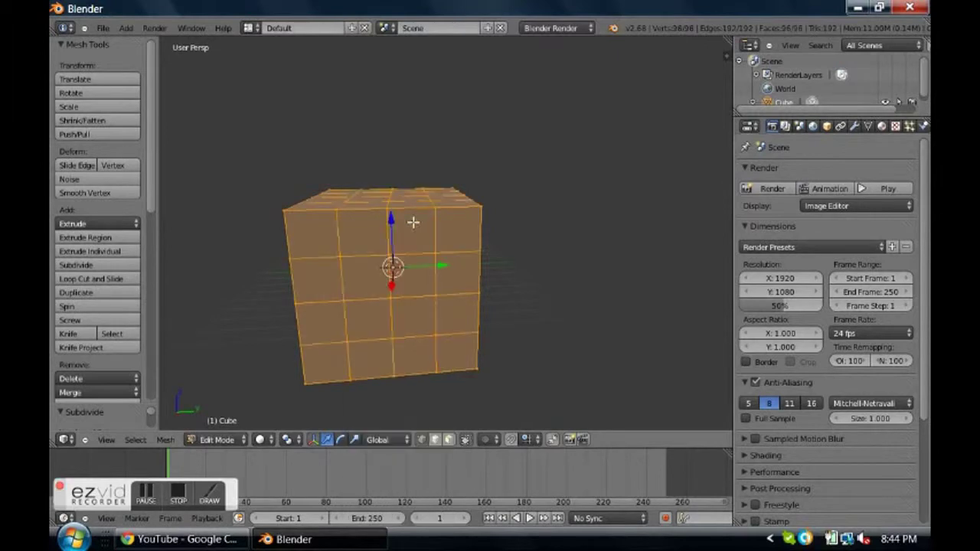
pyautogui.press('w')
pyautogui.click(413, 210)
pyautogui.moveTo(413, 211)
pyautogui.mouseDown(button='middle')
pyautogui.moveTo(438, 256)
pyautogui.moveTo(455, 212)
pyautogui.moveTo(480, 197)
pyautogui.moveTo(452, 237)
pyautogui.moveTo(462, 217)
pyautogui.moveTo(443, 222)
pyautogui.mouseUp(button='middle')
# Return the subdivided cube to Sculpt Mode, facing one of its sides
pyautogui.click(232, 434)
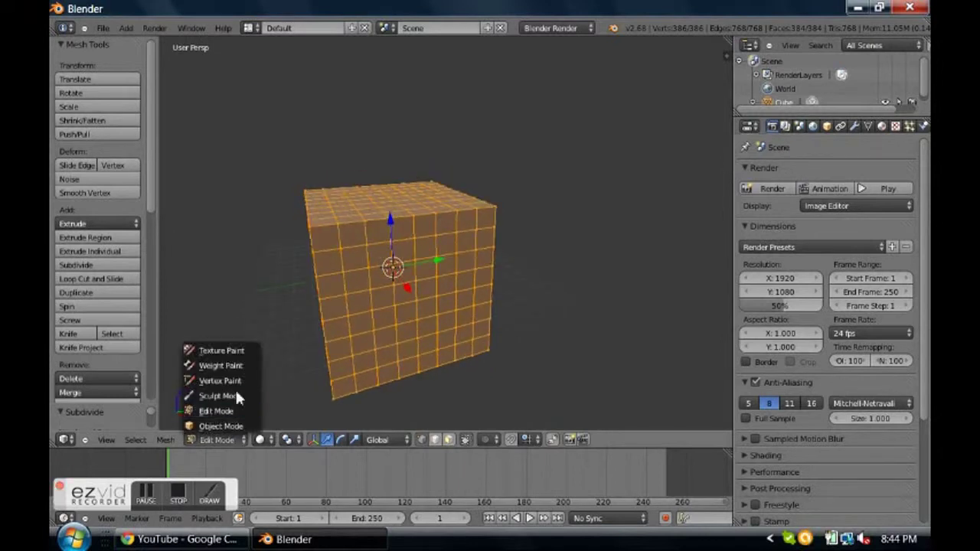
pyautogui.click(234, 396)
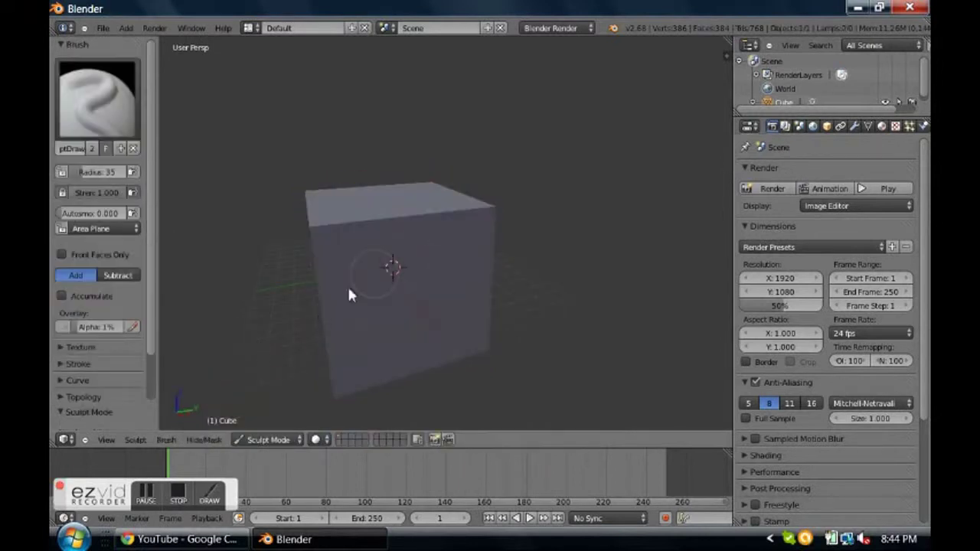
pyautogui.moveTo(348, 294); pyautogui.dragTo(398, 265, button='middle')
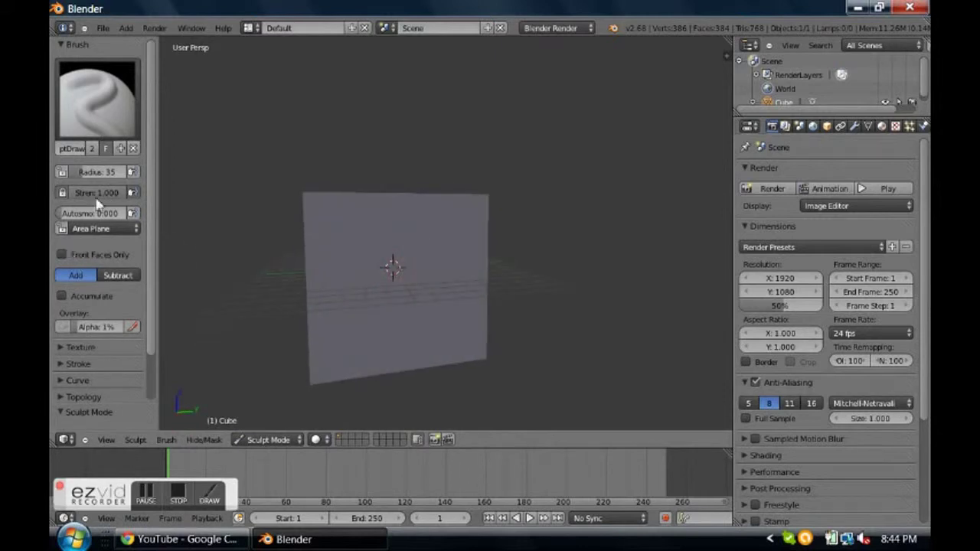
# Set the Draw brush radius to 30 while keeping its strength at 1.000
pyautogui.moveTo(112, 192)
pyautogui.mouseDown()
pyautogui.moveTo(61, 194)
pyautogui.moveTo(125, 190)
pyautogui.moveTo(96, 192)
pyautogui.moveTo(339, 256)
pyautogui.mouseUp()
pyautogui.moveTo(88, 179)
pyautogui.mouseDown()
pyautogui.moveTo(75, 177)
pyautogui.moveTo(159, 173)
pyautogui.mouseUp()
pyautogui.moveTo(97, 170); pyautogui.dragTo(72, 170)
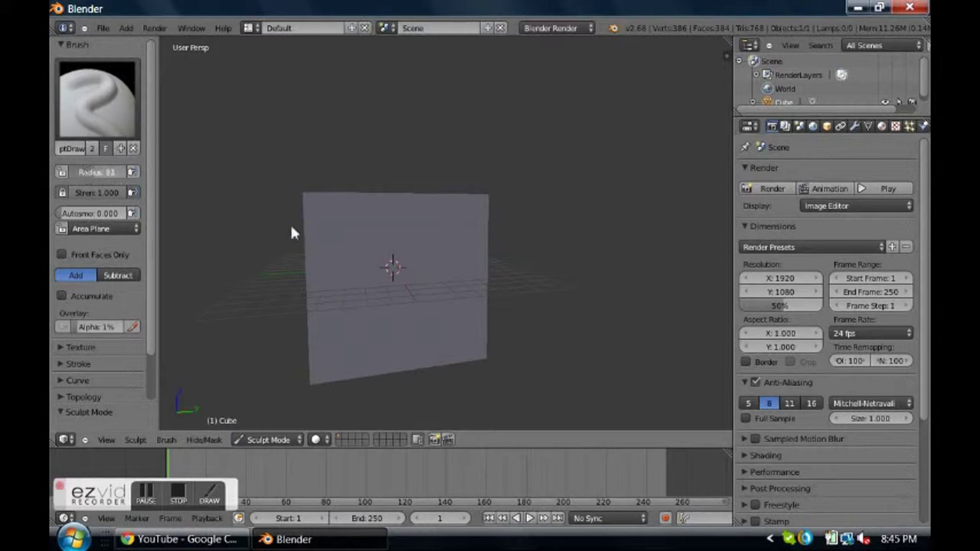
pyautogui.click(98, 171)
pyautogui.write('65')
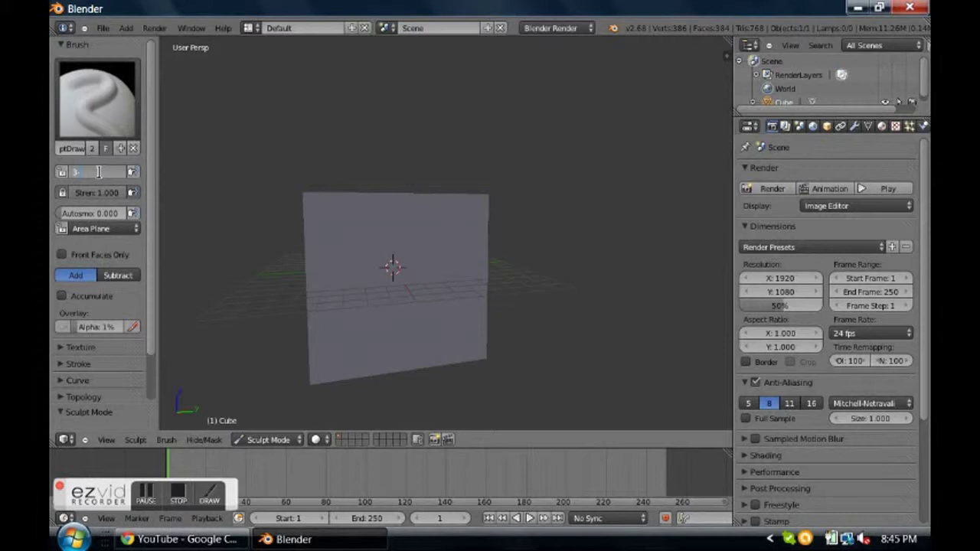
pyautogui.press('Return')
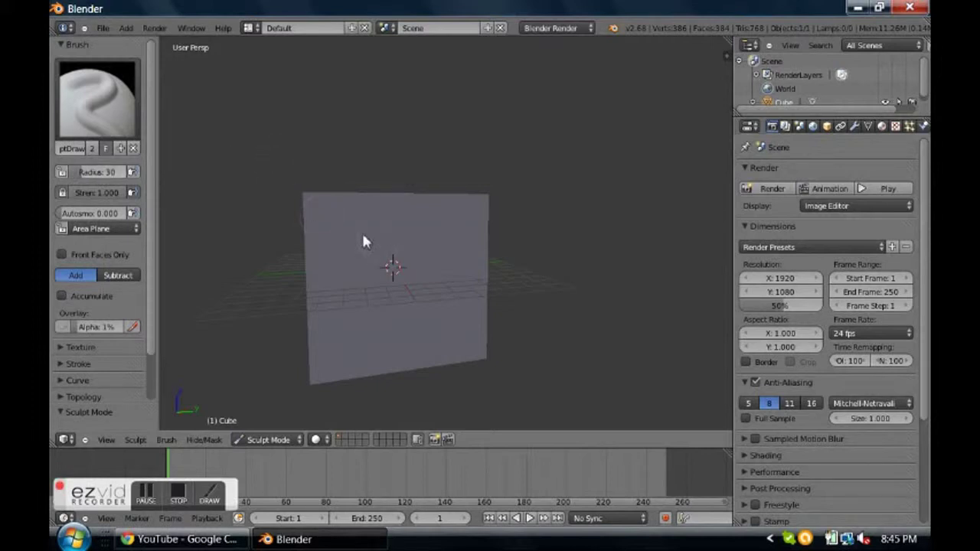
# Sculpt a raised bump on the upper middle of the cube's side face with the Add direction
pyautogui.moveTo(372, 244)
pyautogui.mouseDown()
pyautogui.moveTo(394, 268)
pyautogui.moveTo(371, 271)
pyautogui.mouseUp()
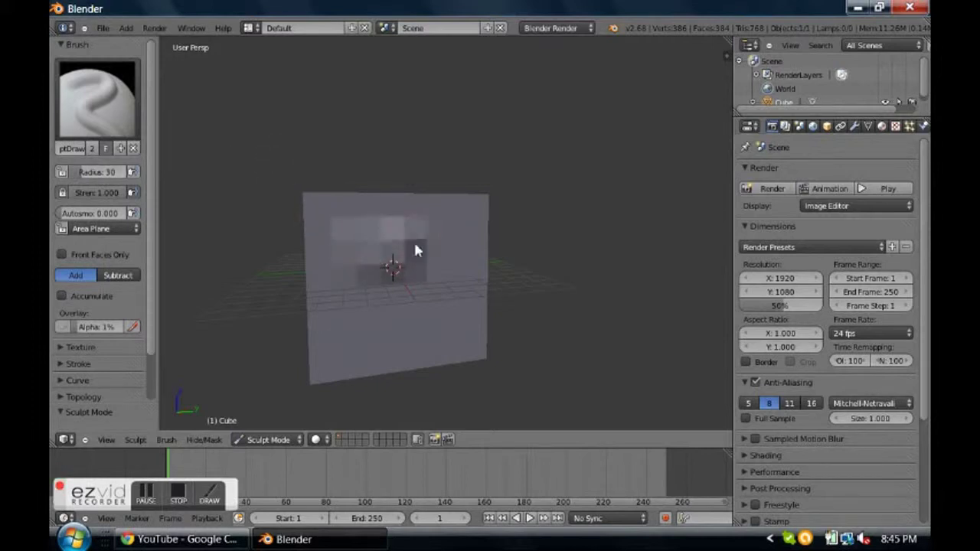
pyautogui.moveTo(430, 280); pyautogui.dragTo(355, 219, button='middle')
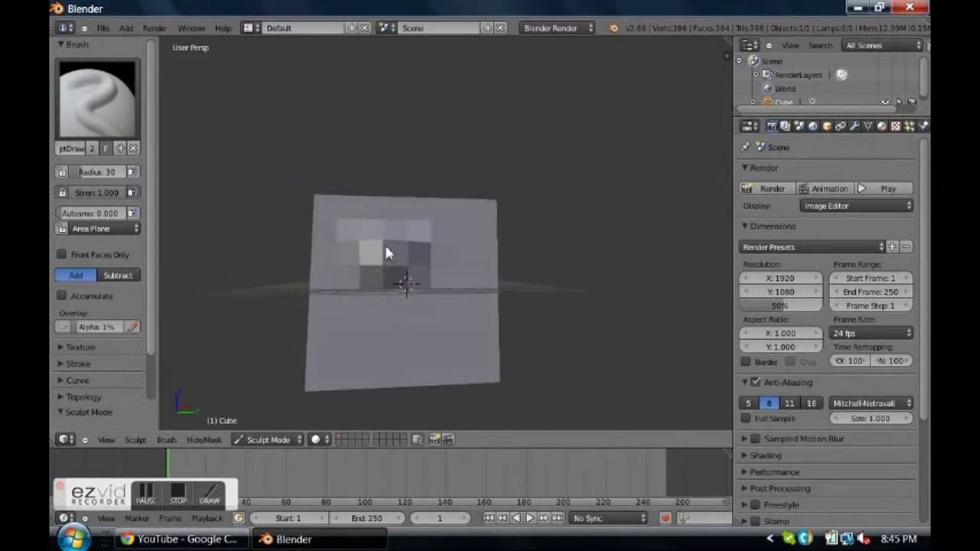
pyautogui.moveTo(403, 263)
pyautogui.mouseDown(button='middle')
pyautogui.moveTo(514, 284)
pyautogui.moveTo(490, 324)
pyautogui.moveTo(605, 339)
pyautogui.moveTo(400, 295)
pyautogui.moveTo(586, 329)
pyautogui.moveTo(494, 303)
pyautogui.mouseUp(button='middle')
# Switch the brush to Subtract and carve a hollow into the middle of the cube's top face
pyautogui.click(126, 276)
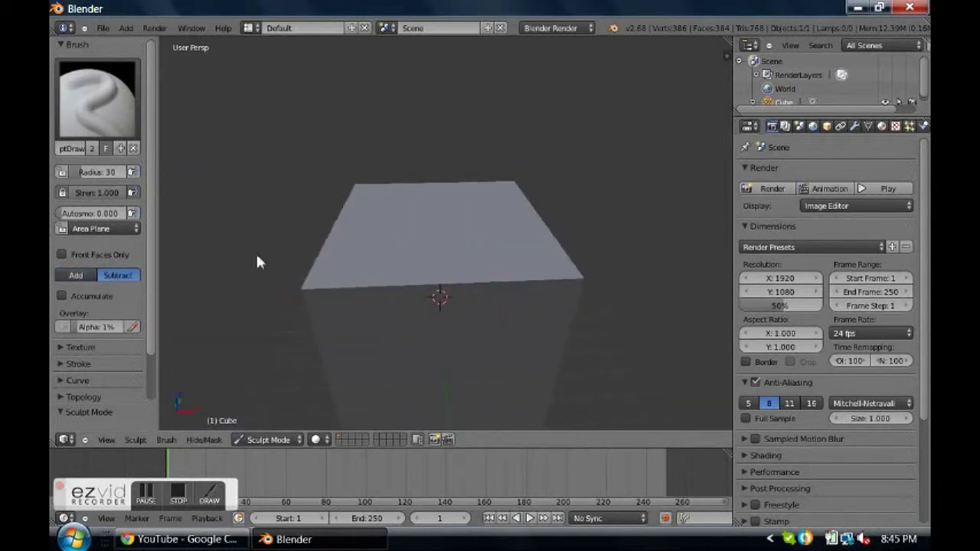
pyautogui.moveTo(255, 257)
pyautogui.mouseDown(button='middle')
pyautogui.moveTo(390, 252)
pyautogui.moveTo(386, 269)
pyautogui.moveTo(441, 239)
pyautogui.mouseUp(button='middle')
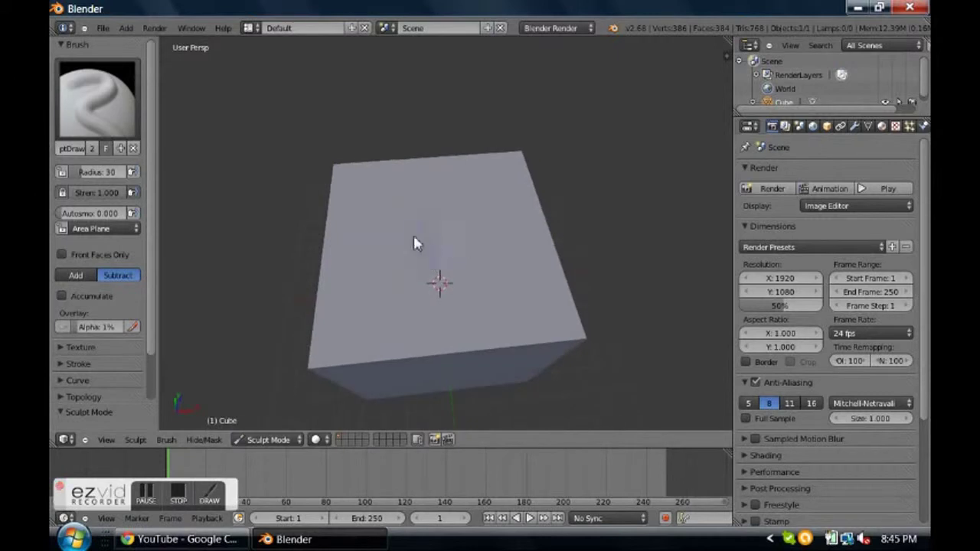
pyautogui.moveTo(414, 239); pyautogui.dragTo(452, 241)
pyautogui.moveTo(449, 262)
pyautogui.mouseDown(button='middle')
pyautogui.moveTo(516, 219)
pyautogui.moveTo(564, 209)
pyautogui.moveTo(433, 227)
pyautogui.mouseUp(button='middle')
pyautogui.moveTo(405, 247)
pyautogui.mouseDown()
pyautogui.moveTo(422, 222)
pyautogui.moveTo(445, 245)
pyautogui.mouseUp()
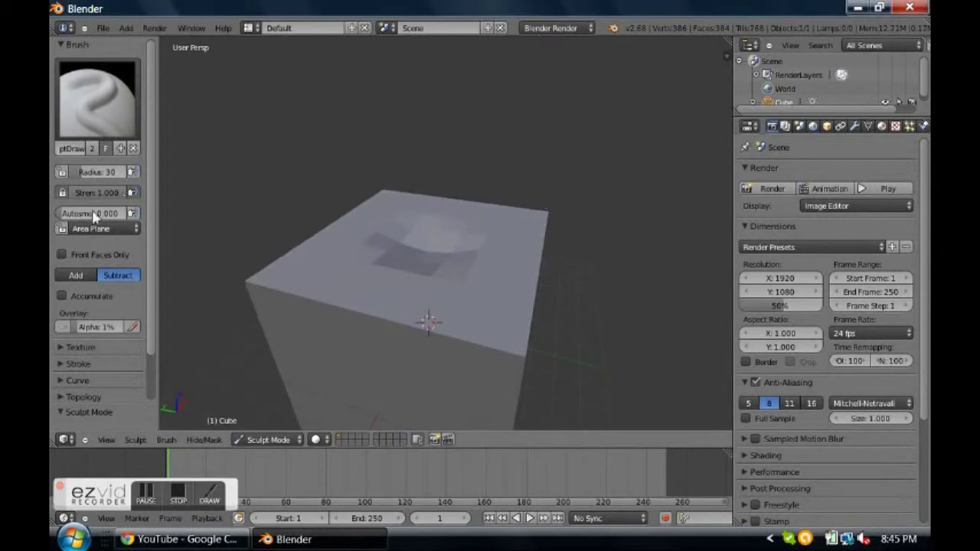
# Set the brush Autosmooth to 1.000 and carve a dent across the cube's top edge near a corner
pyautogui.moveTo(66, 219); pyautogui.dragTo(126, 220)
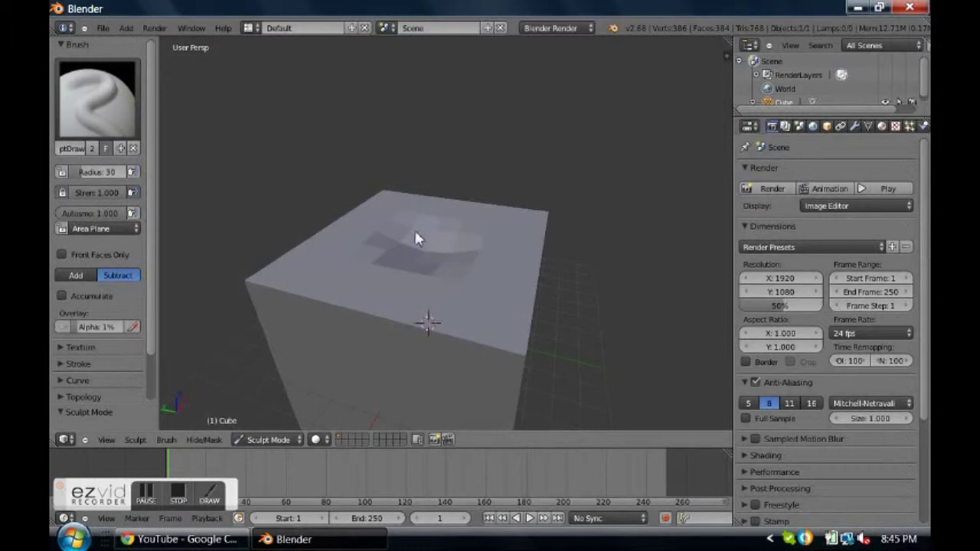
pyautogui.moveTo(418, 241); pyautogui.dragTo(349, 275, button='middle')
pyautogui.moveTo(330, 298); pyautogui.dragTo(304, 280)
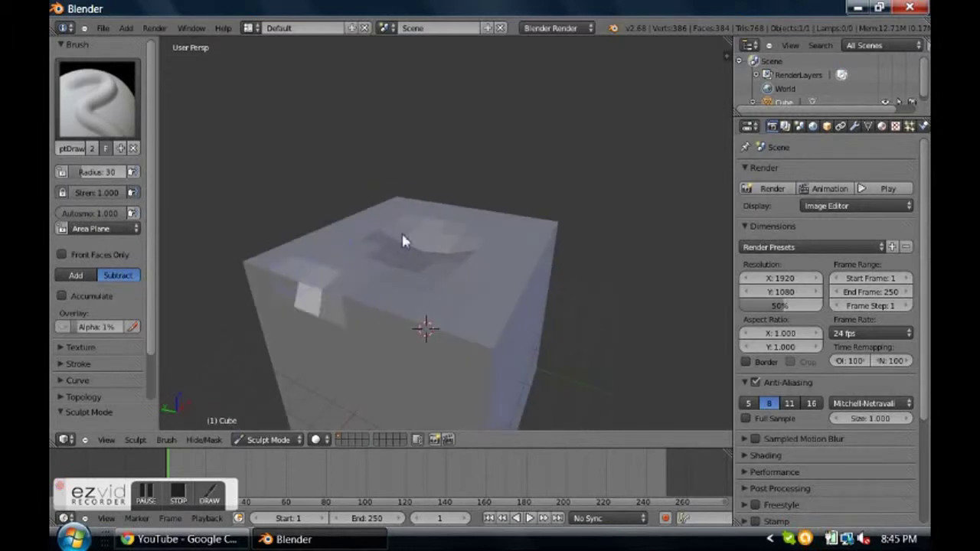
pyautogui.scroll(2, 403, 237)
# Set the brush direction to Add and its strength to 0.000
pyautogui.click(65, 274)
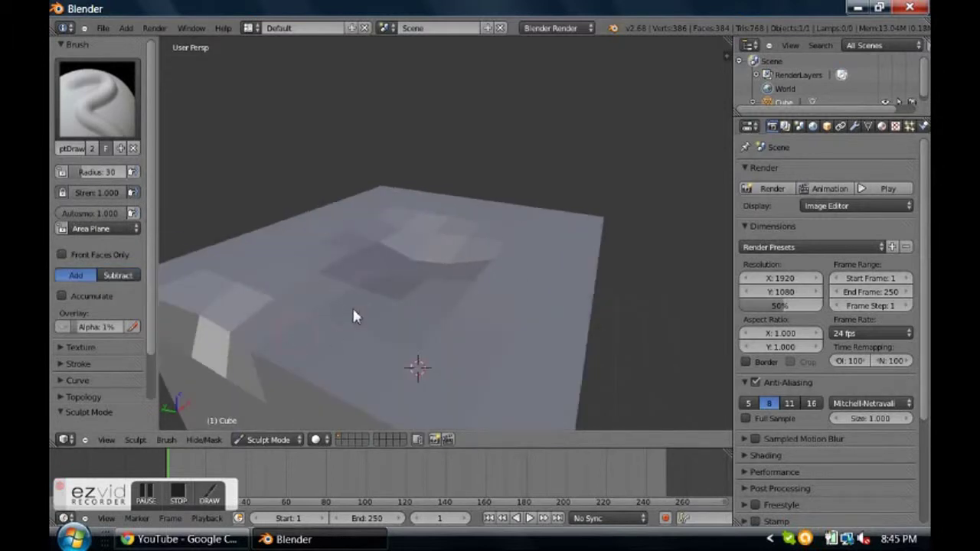
pyautogui.scroll(-3, 346, 300)
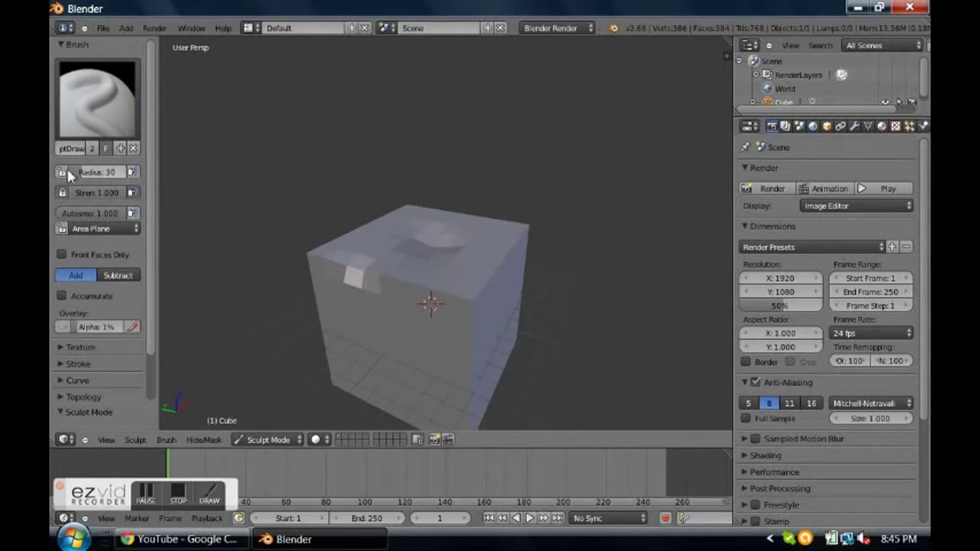
pyautogui.moveTo(115, 198); pyautogui.dragTo(48, 200)
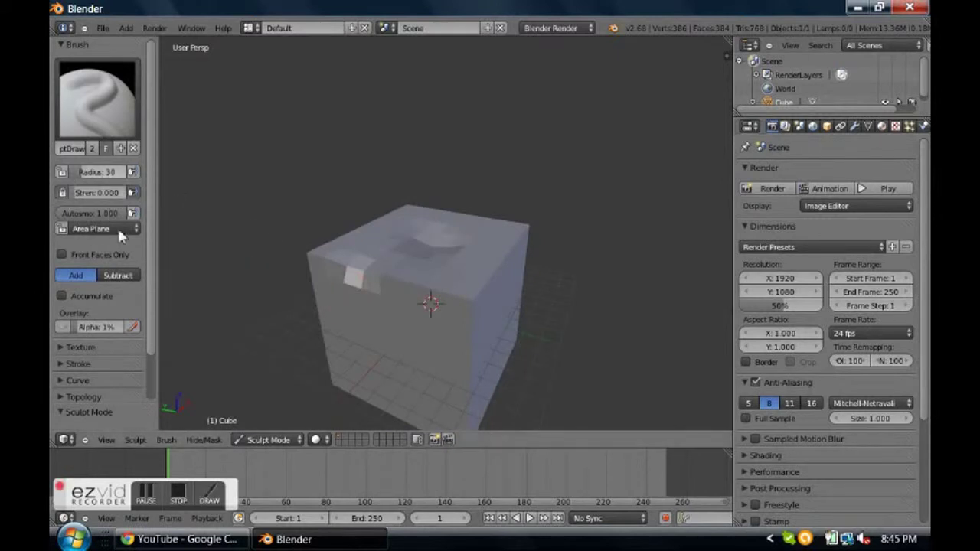
pyautogui.click(127, 274)
pyautogui.click(86, 274)
# Set the brush radius to 200 and stroke over the cube to smooth it into a rounded block
pyautogui.moveTo(87, 172); pyautogui.dragTo(184, 171)
pyautogui.moveTo(413, 318)
pyautogui.mouseDown()
pyautogui.moveTo(394, 300)
pyautogui.moveTo(414, 300)
pyautogui.moveTo(345, 318)
pyautogui.mouseUp()
pyautogui.moveTo(345, 318)
pyautogui.mouseDown(button='middle')
pyautogui.moveTo(494, 291)
pyautogui.moveTo(409, 208)
pyautogui.moveTo(400, 243)
pyautogui.moveTo(441, 295)
pyautogui.moveTo(434, 364)
pyautogui.moveTo(398, 381)
pyautogui.moveTo(357, 372)
pyautogui.moveTo(433, 389)
pyautogui.moveTo(349, 262)
pyautogui.moveTo(439, 333)
pyautogui.moveTo(440, 367)
pyautogui.moveTo(419, 199)
pyautogui.moveTo(416, 252)
pyautogui.moveTo(256, 243)
pyautogui.moveTo(232, 251)
pyautogui.moveTo(319, 245)
pyautogui.mouseUp(button='middle')
pyautogui.scroll(-4, 317, 239)
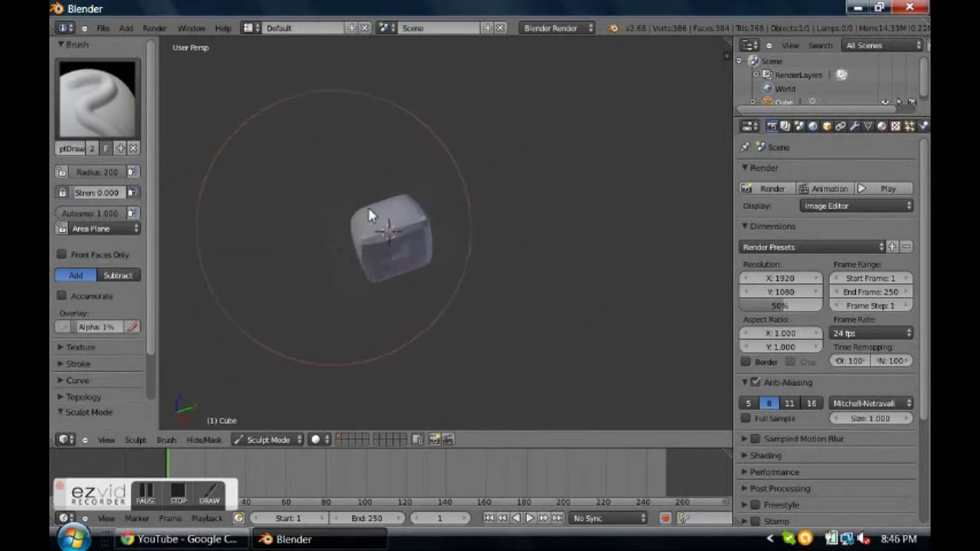
pyautogui.moveTo(370, 210)
pyautogui.mouseDown(button='middle')
pyautogui.moveTo(350, 179)
pyautogui.moveTo(376, 200)
pyautogui.moveTo(345, 174)
pyautogui.mouseUp(button='middle')
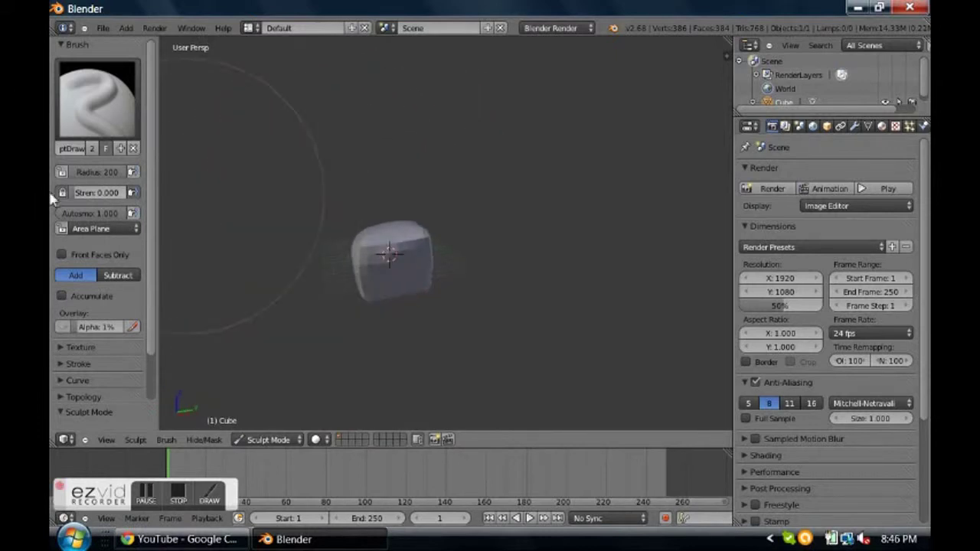
# Set the brush radius to 89 and its strength to 0.467
pyautogui.moveTo(115, 172)
pyautogui.mouseDown()
pyautogui.moveTo(70, 175)
pyautogui.moveTo(89, 177)
pyautogui.mouseUp()
pyautogui.scroll(8, 401, 260)
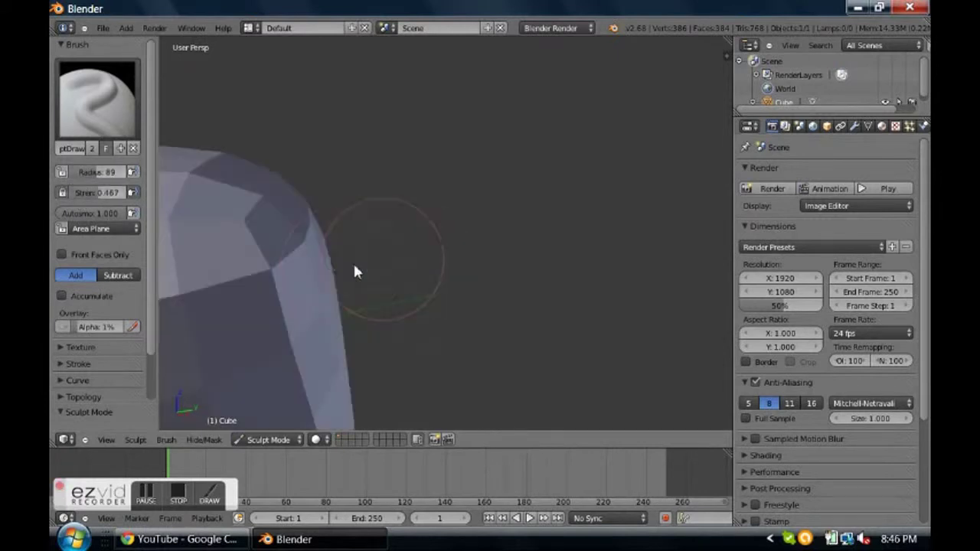
pyautogui.scroll(-4, 353, 263)
# Set the brush radius to 1 and its strength to 1.000, and try a stroke across the block's front
pyautogui.moveTo(104, 172); pyautogui.dragTo(77, 177)
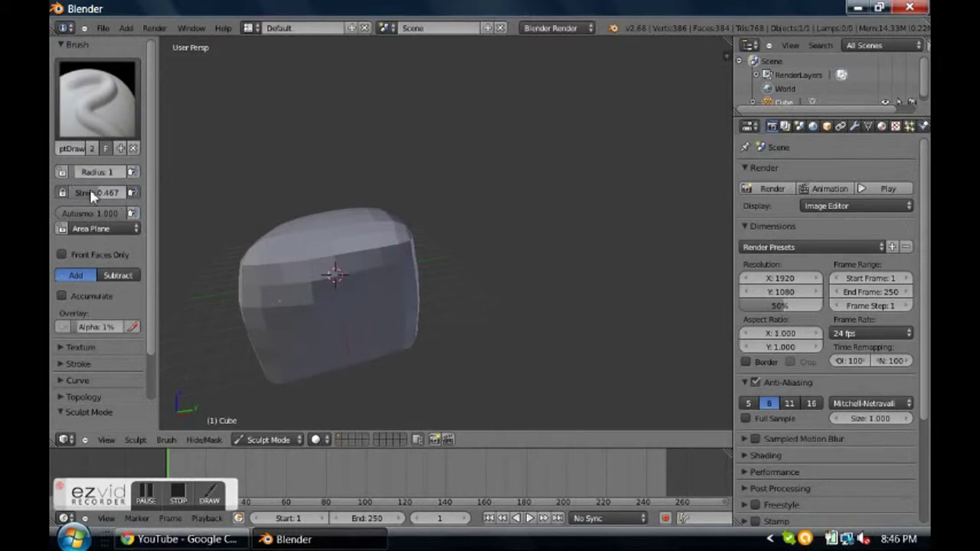
pyautogui.moveTo(310, 364); pyautogui.dragTo(503, 252)
pyautogui.click(76, 172)
pyautogui.write('1')
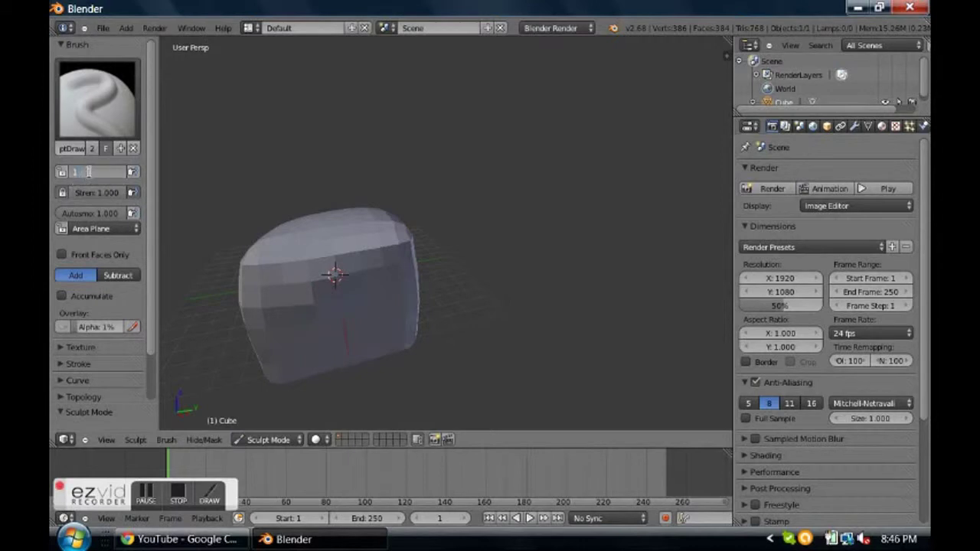
pyautogui.press('Return')
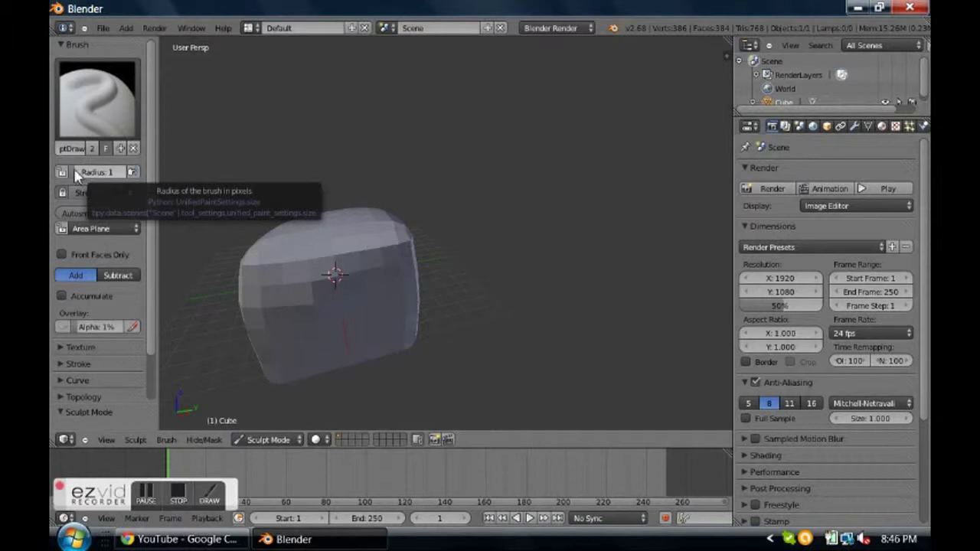
# With the brush radius at 49 and the direction on Subtract, carve a dent into the block's upper side edge
pyautogui.moveTo(81, 174); pyautogui.dragTo(93, 174)
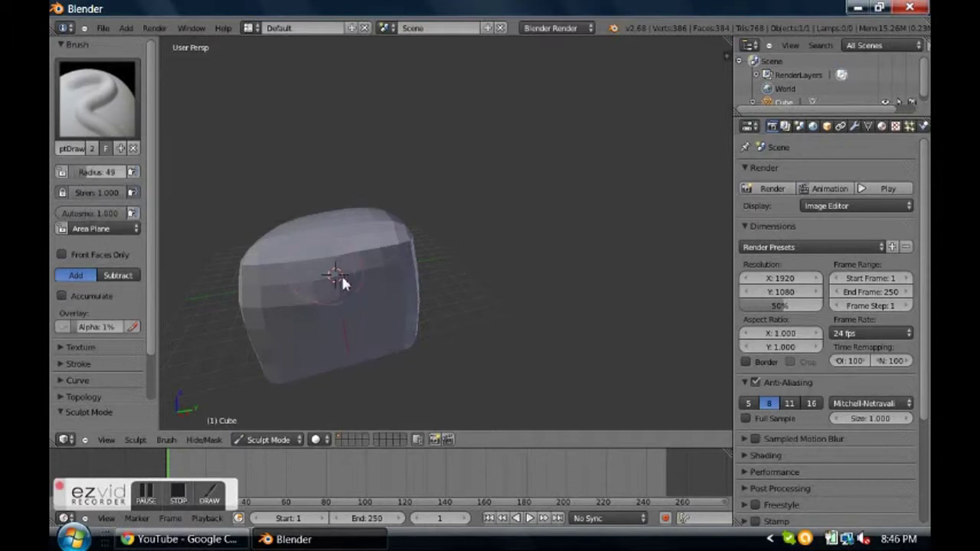
pyautogui.moveTo(329, 263)
pyautogui.mouseDown(button='middle')
pyautogui.moveTo(324, 255)
pyautogui.moveTo(442, 278)
pyautogui.moveTo(365, 256)
pyautogui.mouseUp(button='middle')
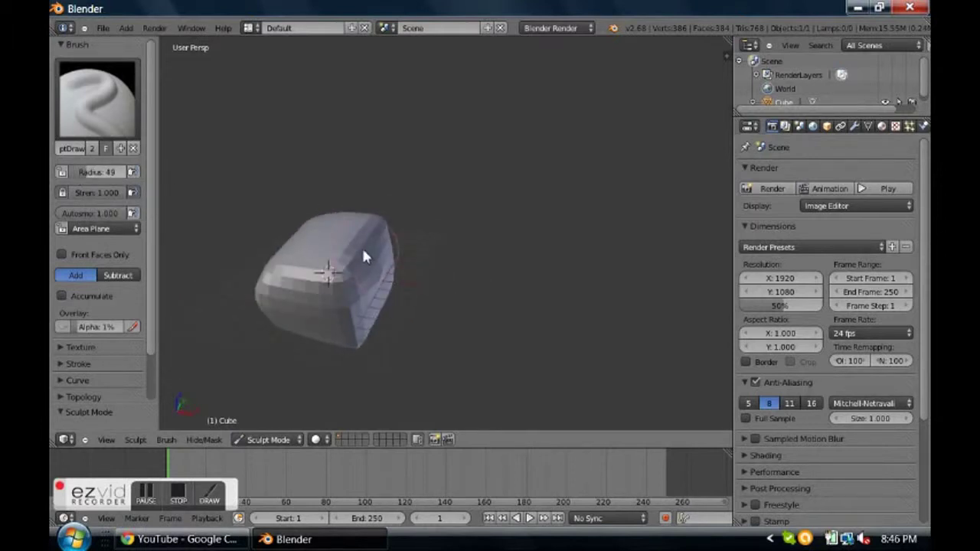
pyautogui.click(116, 276)
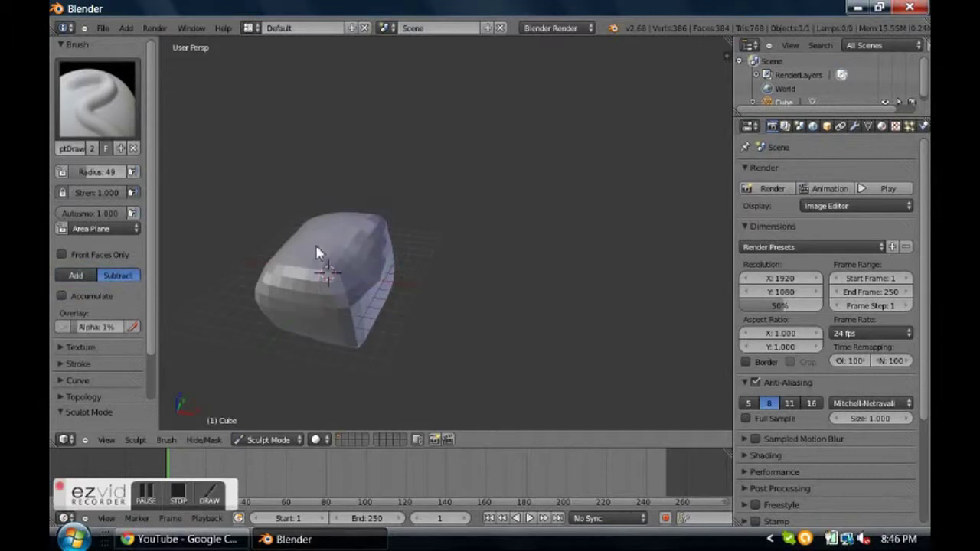
pyautogui.moveTo(320, 253)
pyautogui.mouseDown(button='middle')
pyautogui.moveTo(368, 238)
pyautogui.moveTo(339, 271)
pyautogui.mouseUp(button='middle')
pyautogui.scroll(-3, 343, 268)
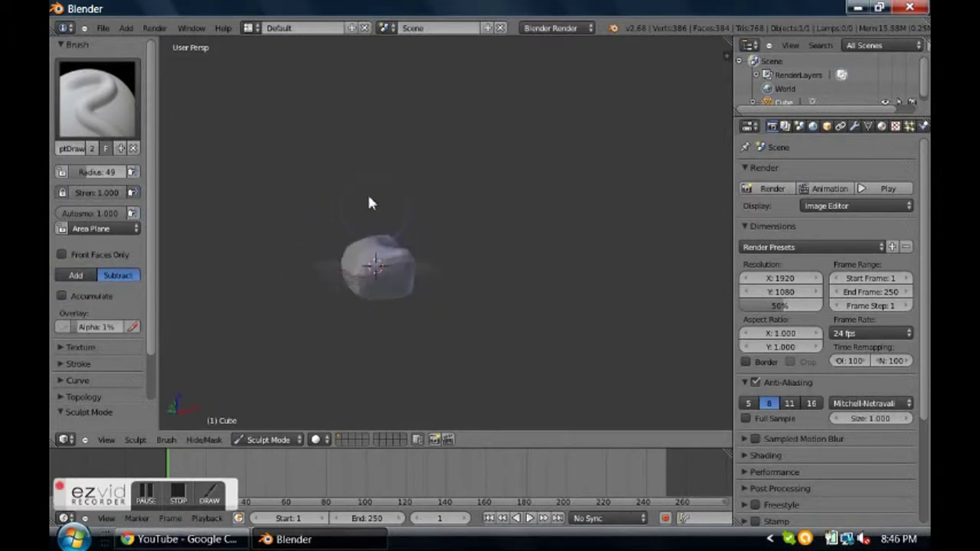
pyautogui.moveTo(368, 203); pyautogui.dragTo(386, 267, button='middle')
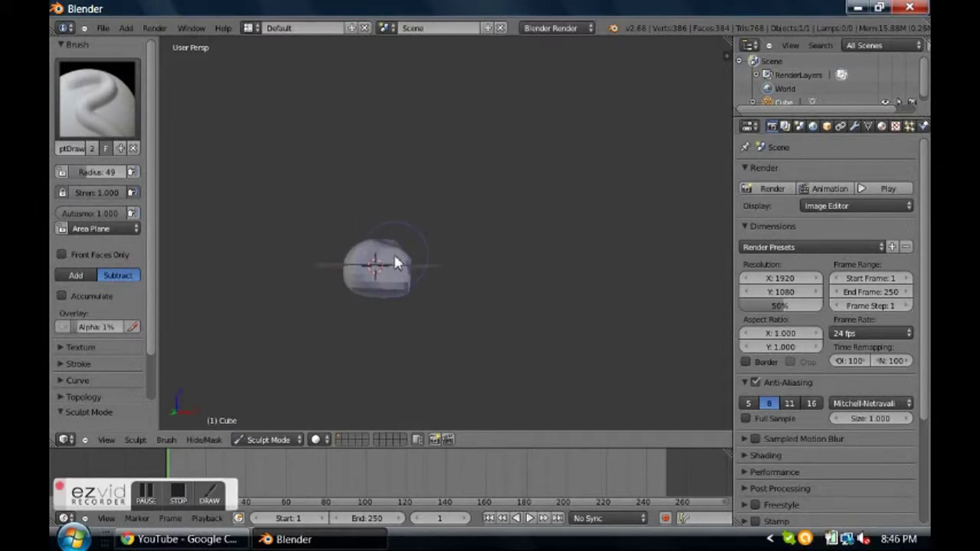
# Leave Sculpt Mode and return the sculpted cube to Object Mode
pyautogui.press('Tab')
pyautogui.click(215, 438)
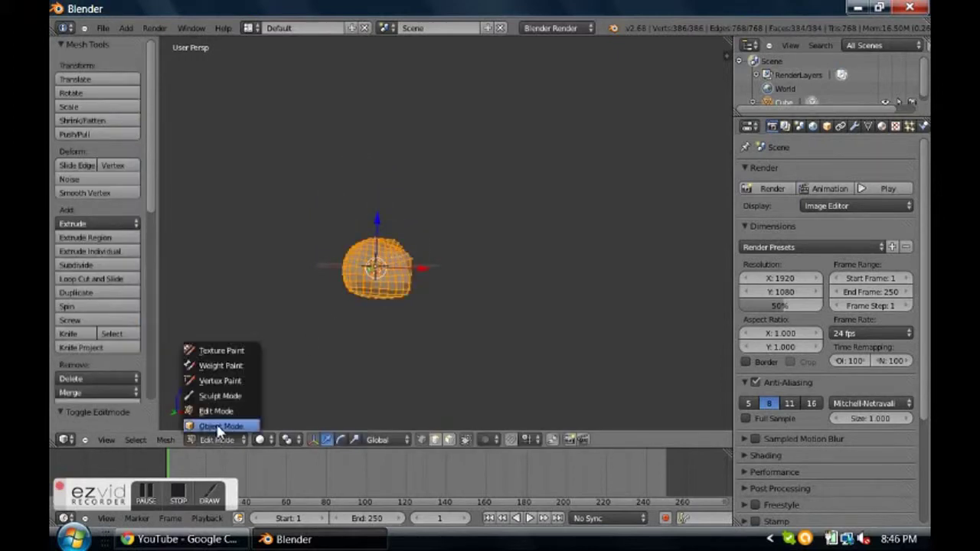
pyautogui.click(221, 426)
pyautogui.moveTo(367, 322); pyautogui.dragTo(434, 266, button='middle')
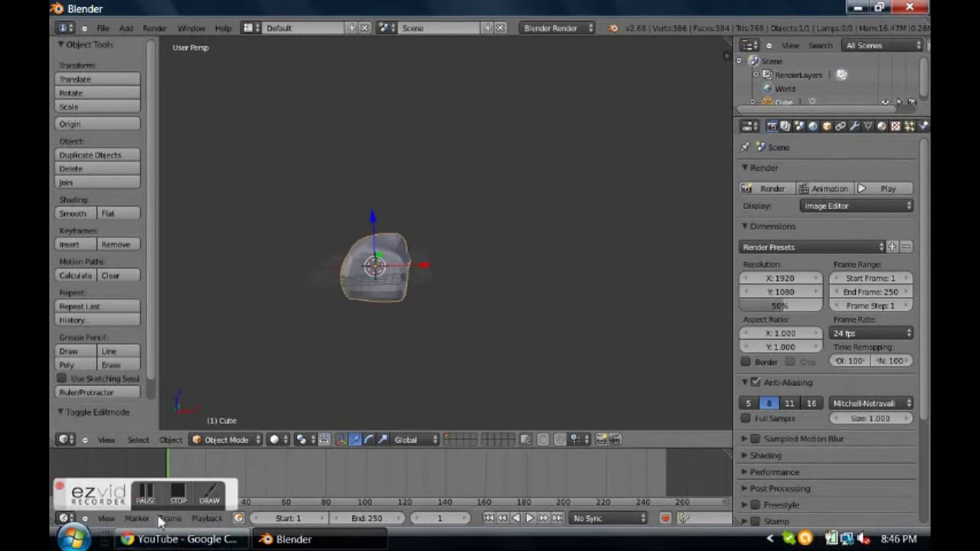